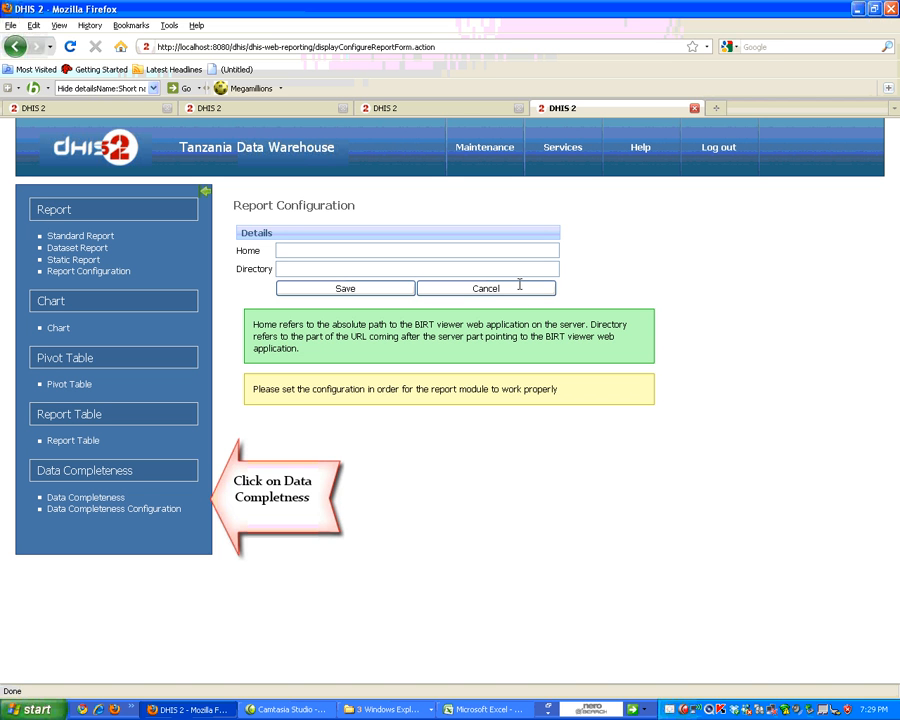
- Open Data Completeness and display the report for Mafia with the Counselling and Testing Services dataset, monthly period July 2009
mouse_move(578, 177)
click(93, 498)
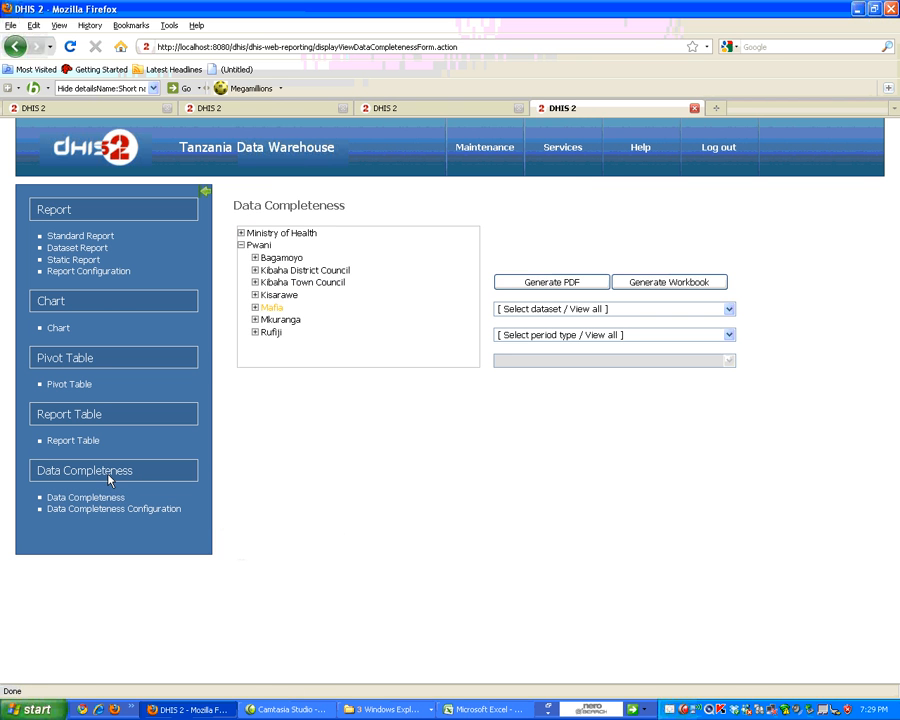
click(266, 309)
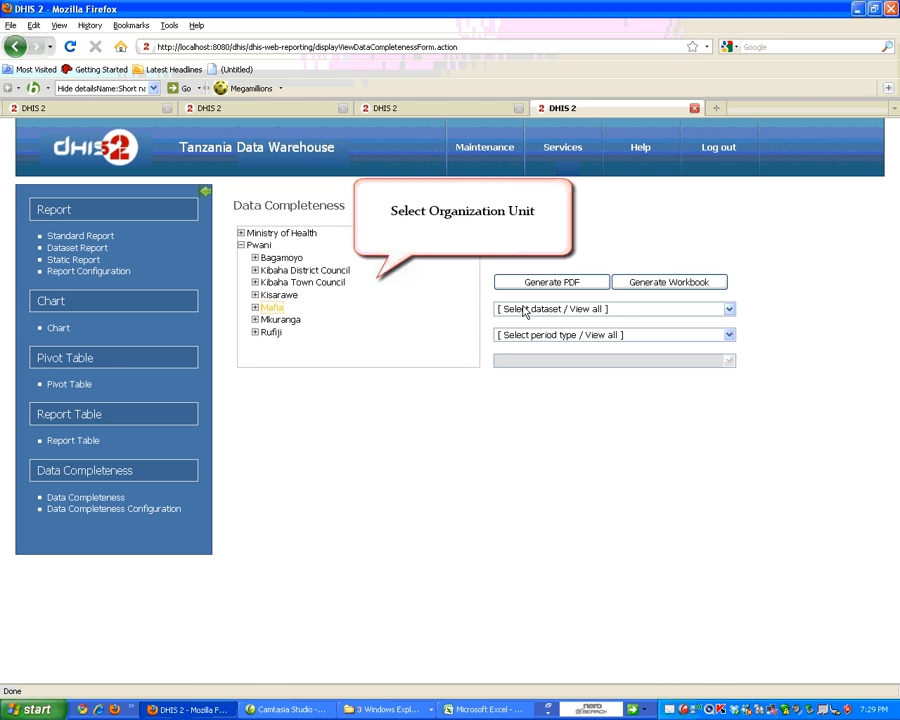
click(620, 309)
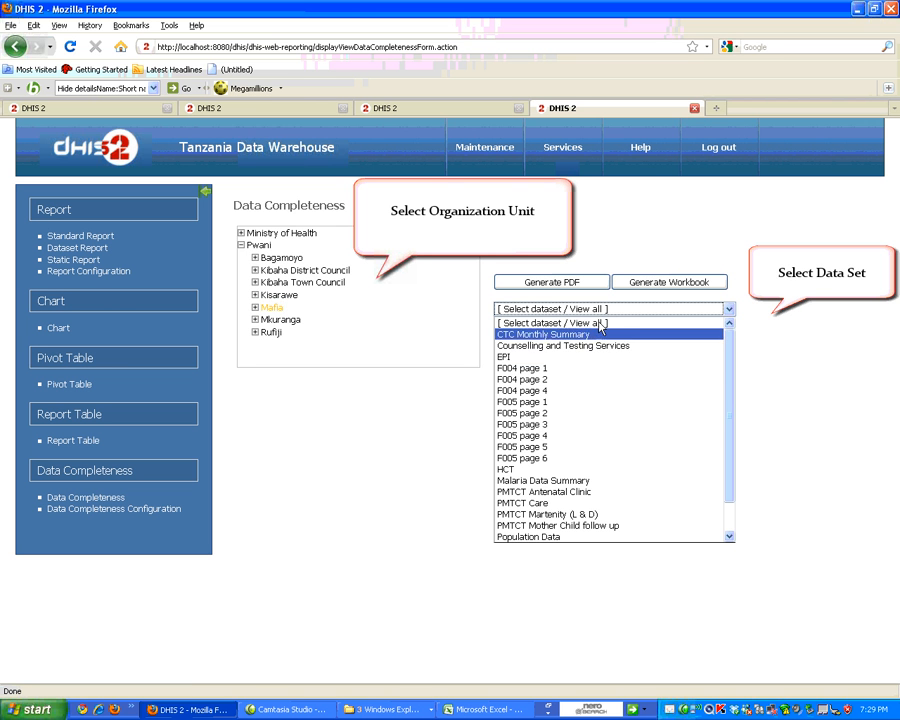
click(564, 346)
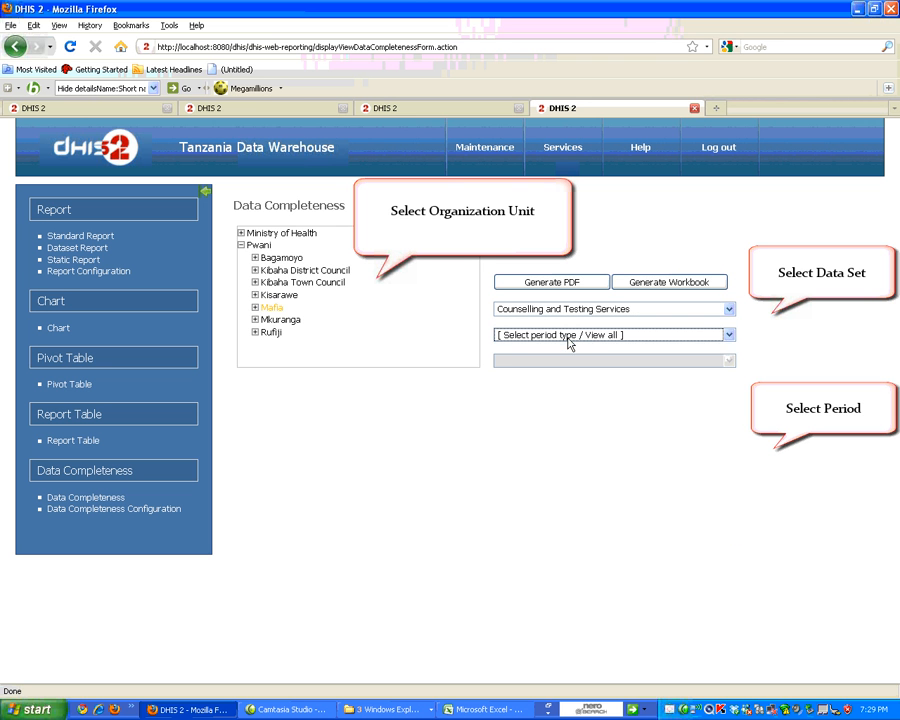
click(567, 337)
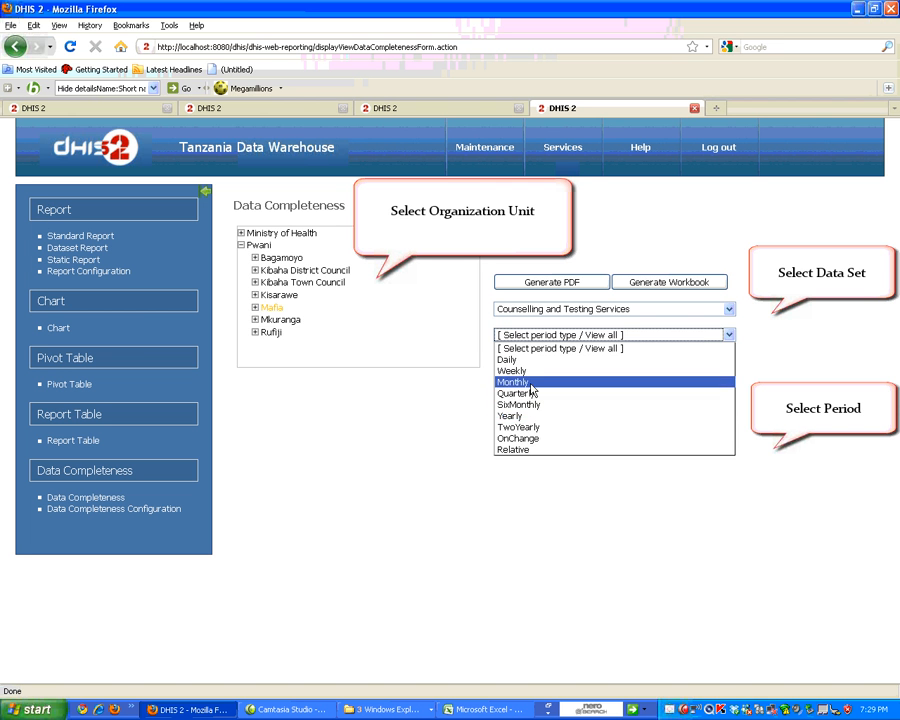
click(528, 382)
click(538, 362)
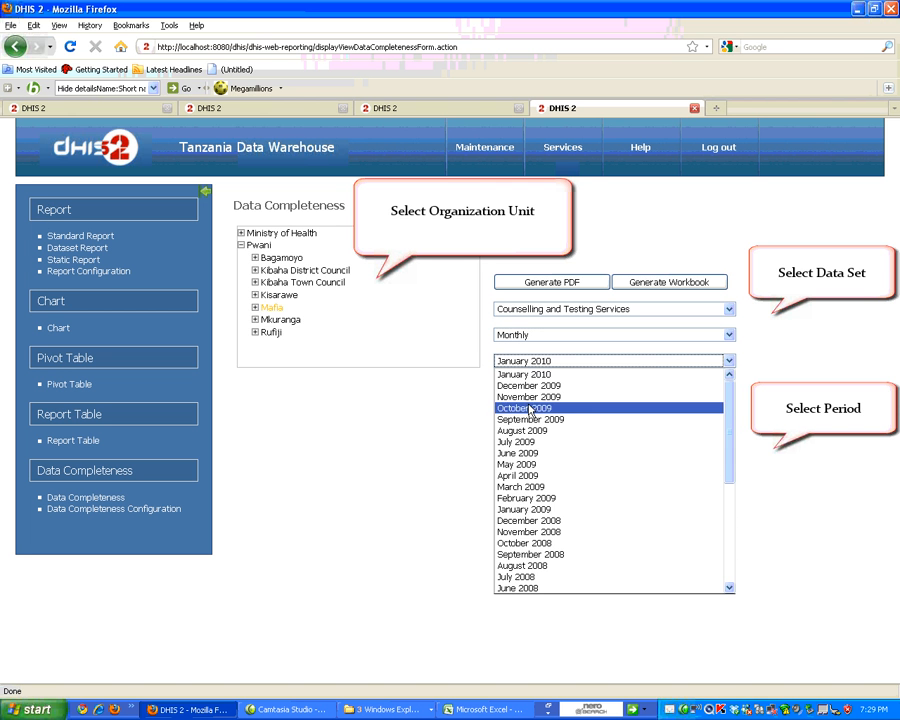
click(532, 443)
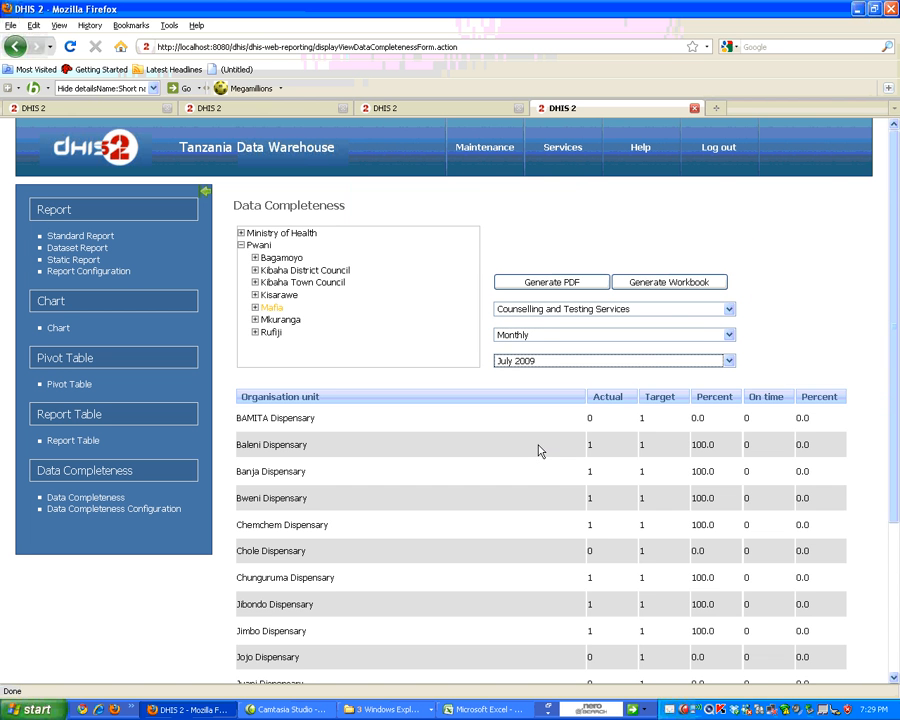
- Examine the actual, target, percent and on-time figures for each organisation unit in the Mafia completeness report
scroll(607, 528, down, 4)
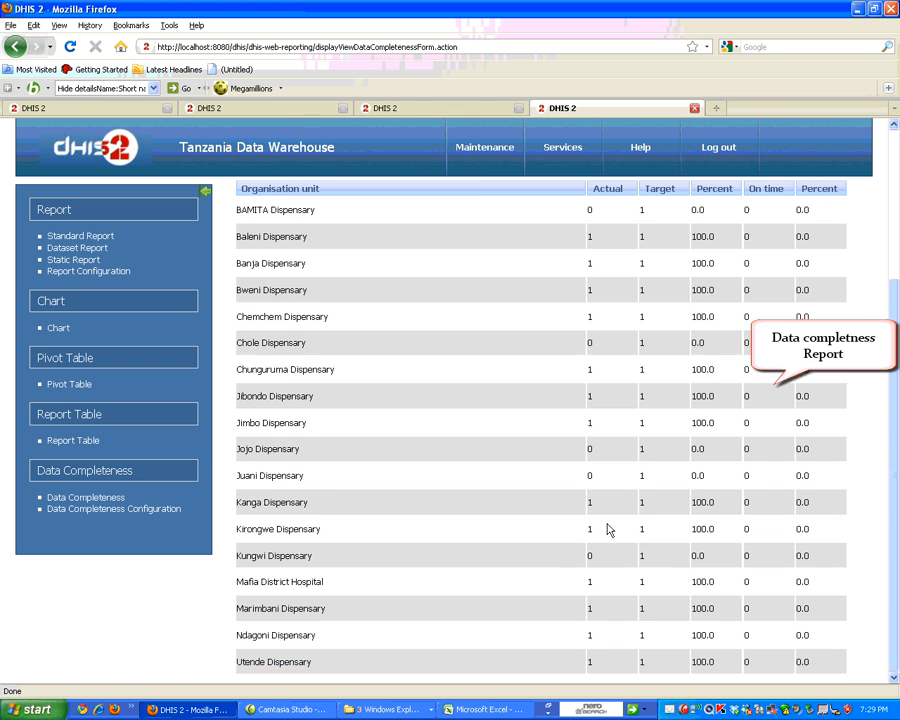
scroll(607, 528, up, 4)
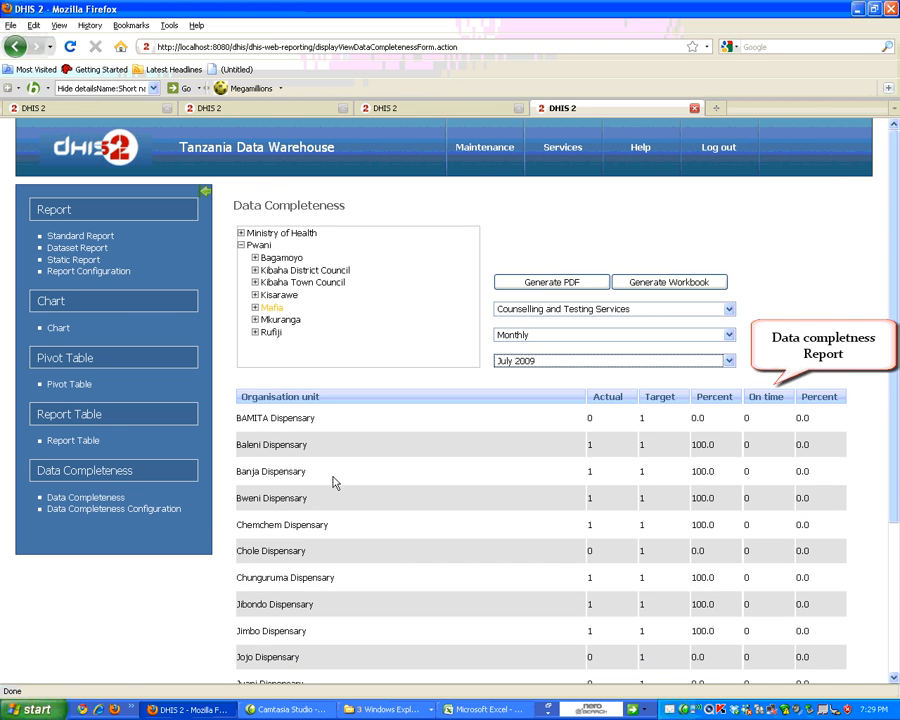
scroll(267, 470, down, 4)
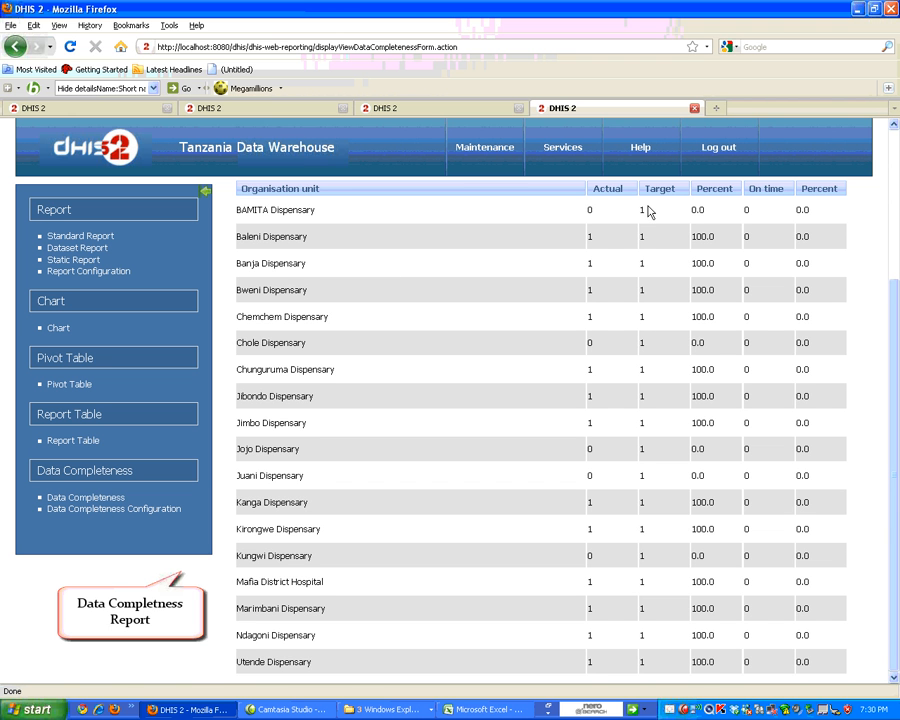
scroll(502, 360, up, 4)
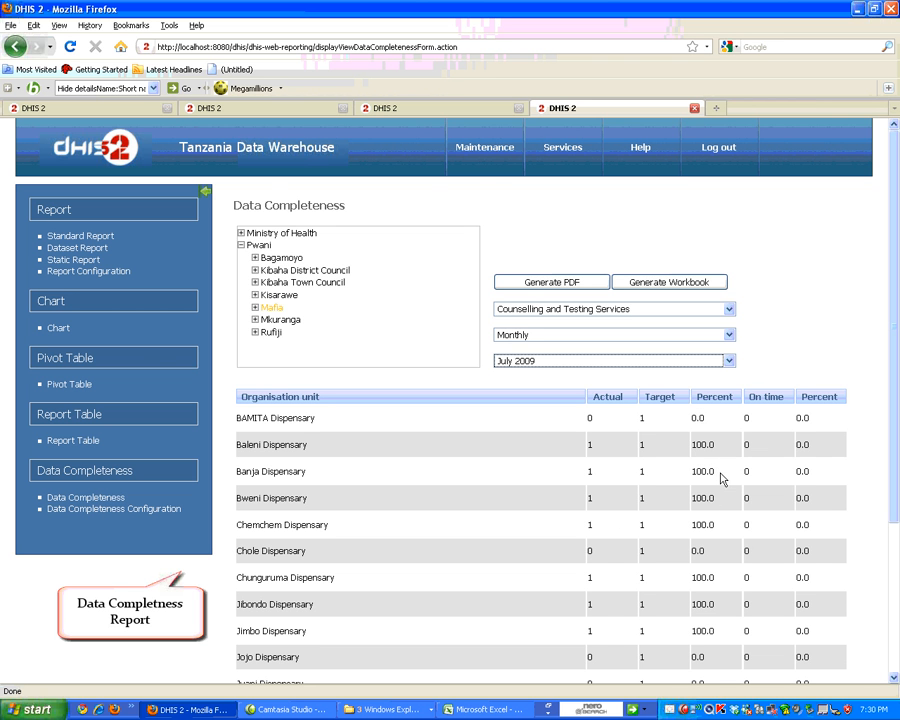
scroll(723, 479, down, 4)
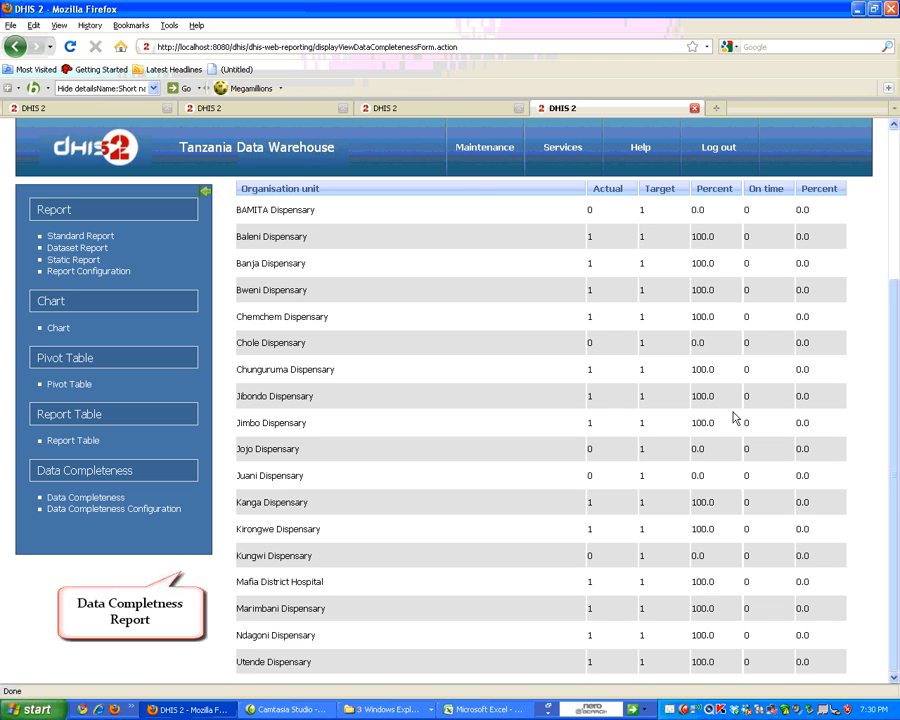
scroll(716, 423, up, 2)
scroll(716, 423, up, 3)
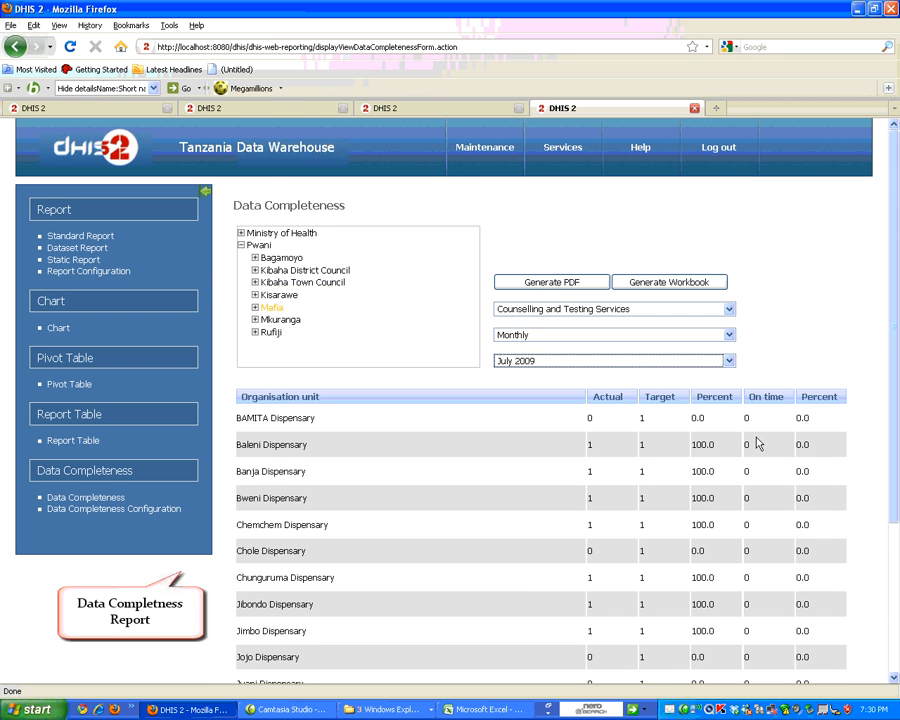
scroll(757, 443, down, 1)
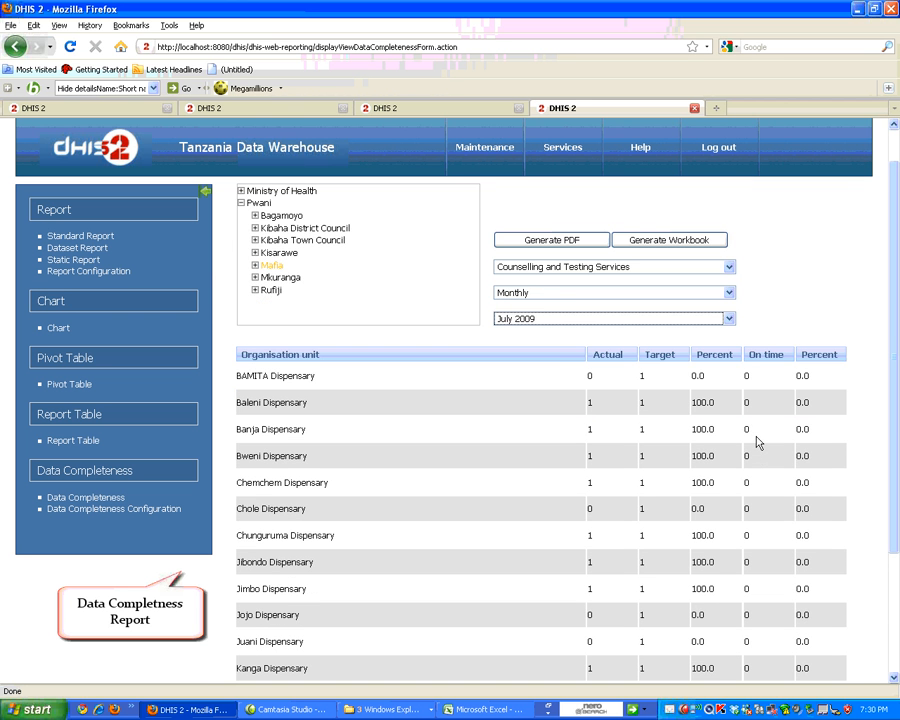
scroll(757, 443, down, 4)
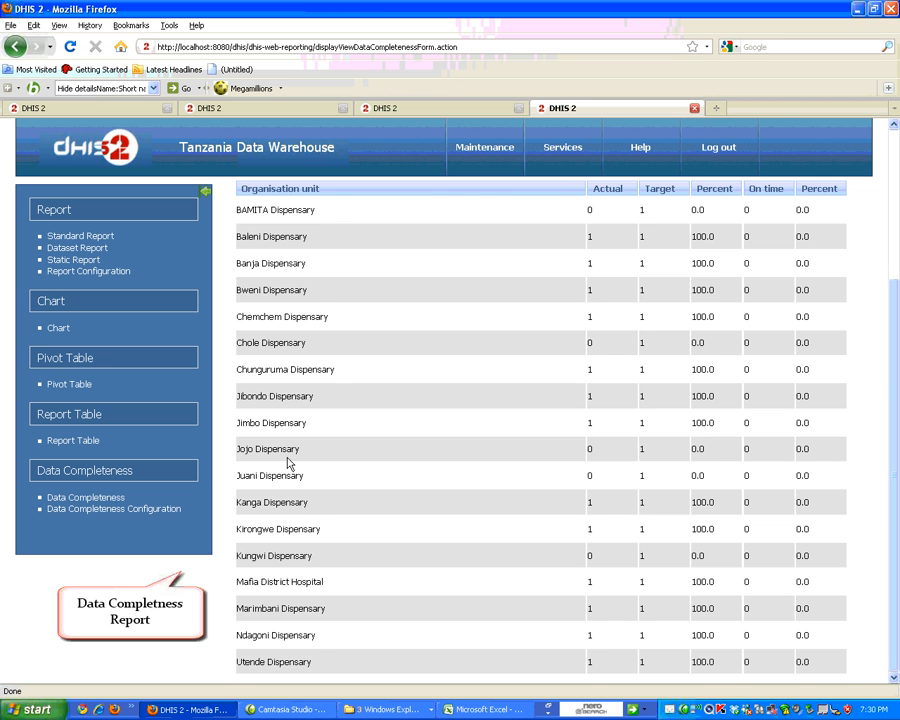
- Generate the Mafia report as a workbook, download it with launch on completion enabled, and open it in Excel
scroll(326, 497, up, 3)
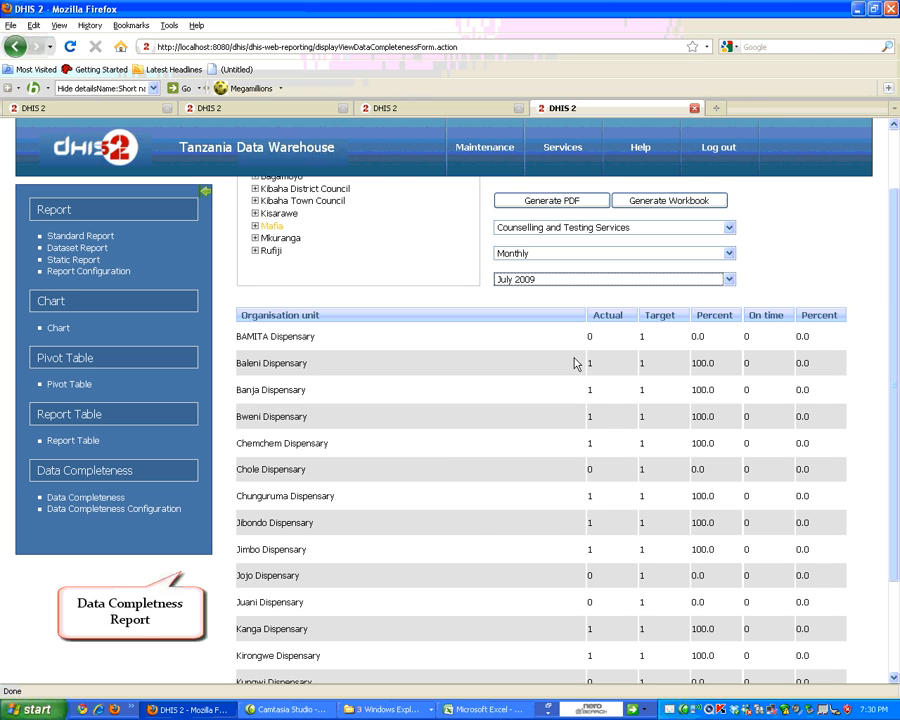
click(634, 205)
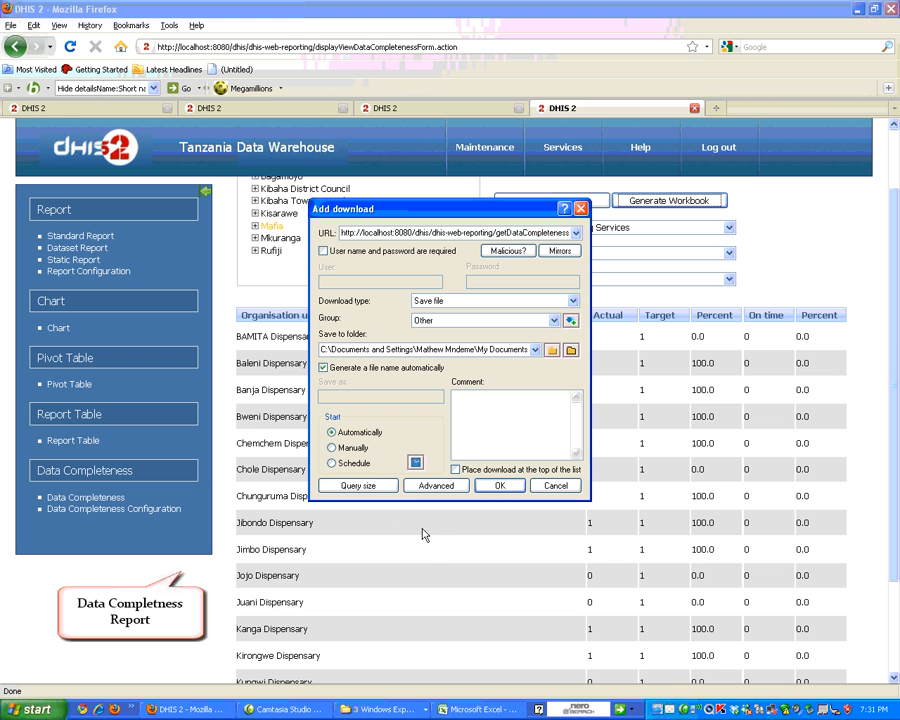
click(500, 486)
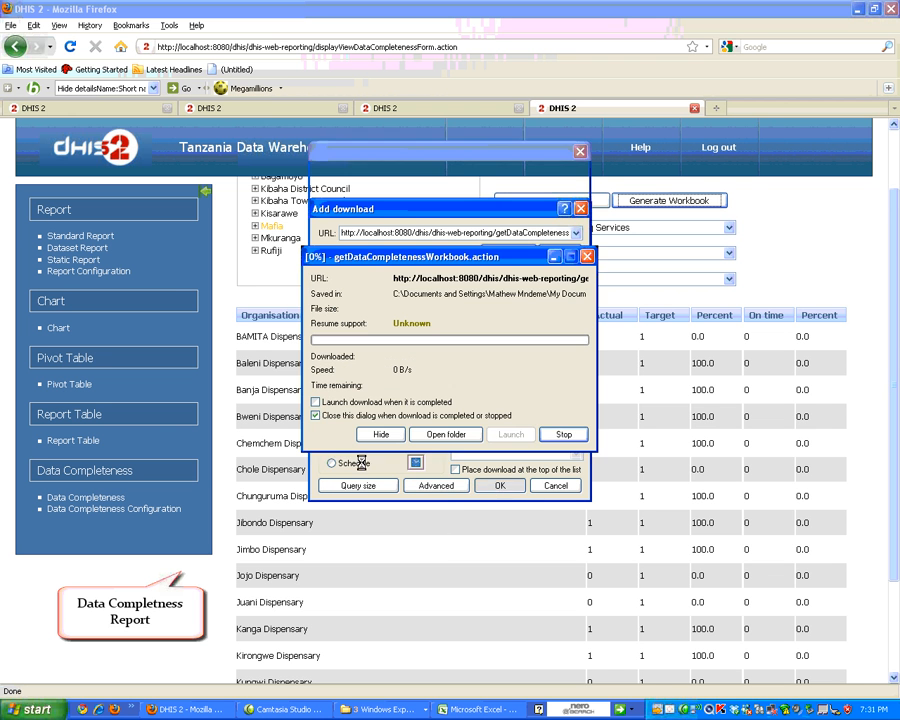
click(316, 401)
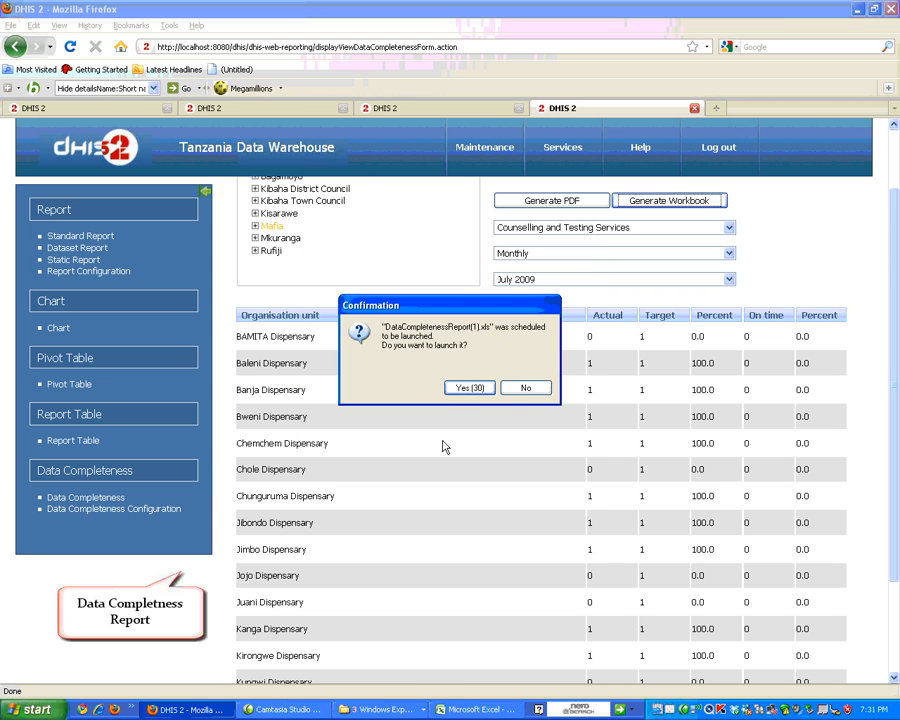
click(452, 390)
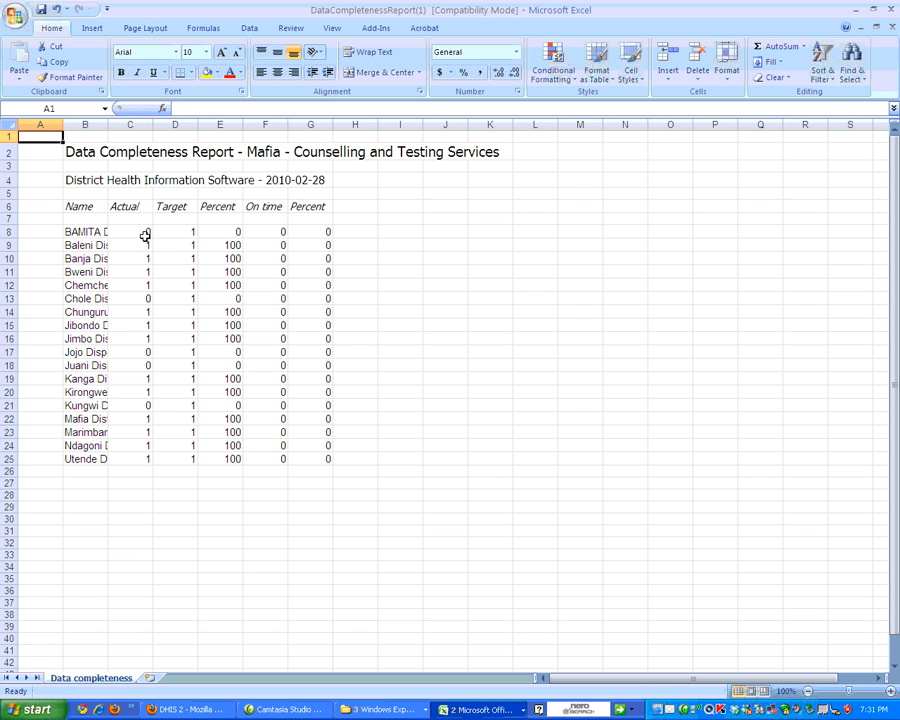
- Widen column B to fit the full facility names and select the Actual values in C8:C25
drag(108, 125, 253, 125)
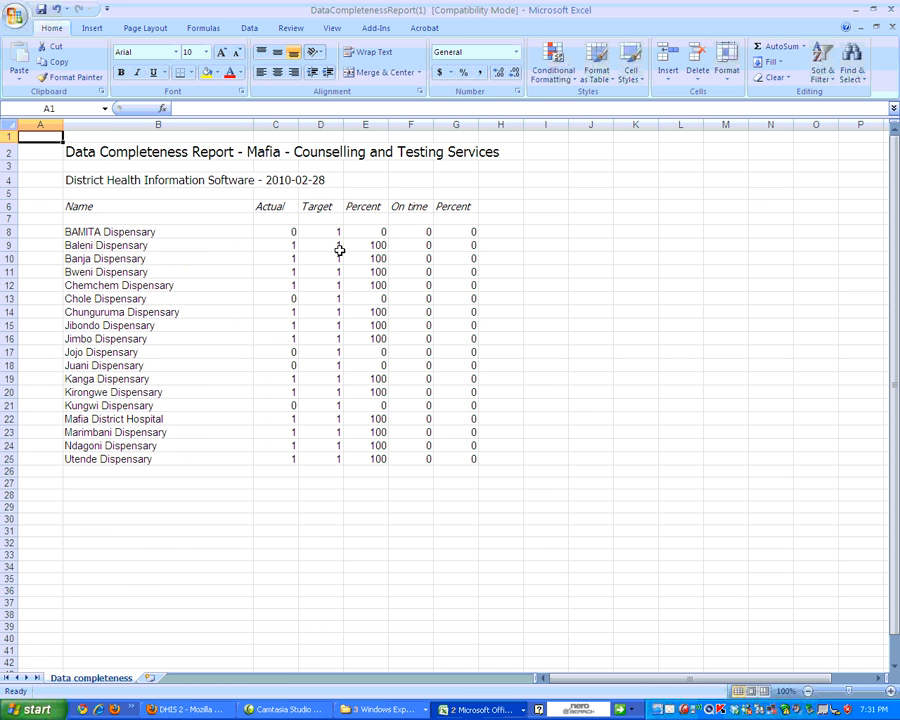
drag(286, 231, 285, 453)
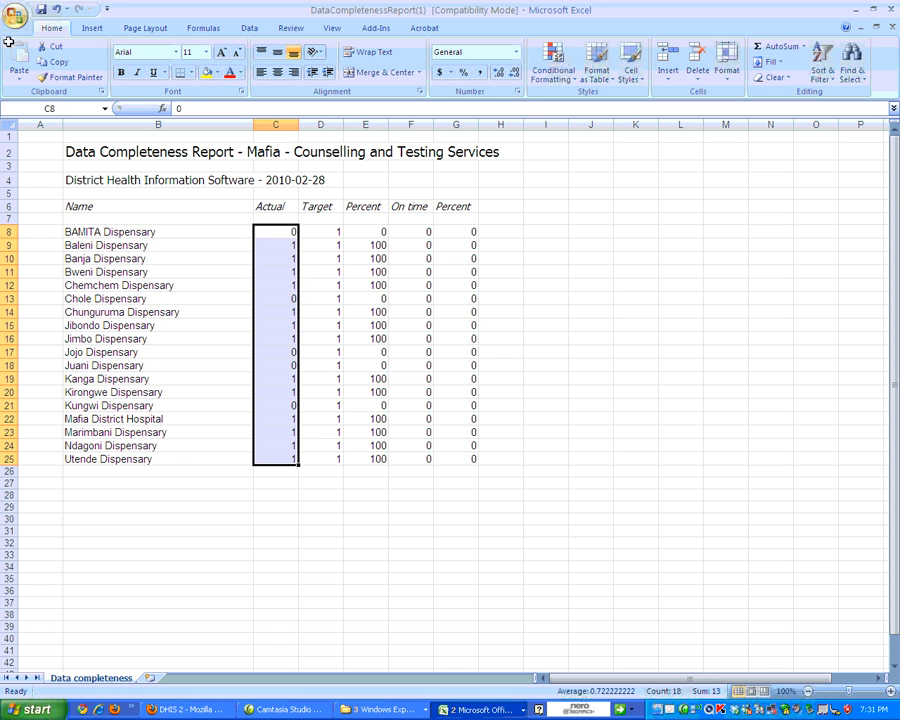
- Switch back to DHIS 2 in Firefox and save the data completeness configuration with a reporting deadline of 0 days
click(204, 706)
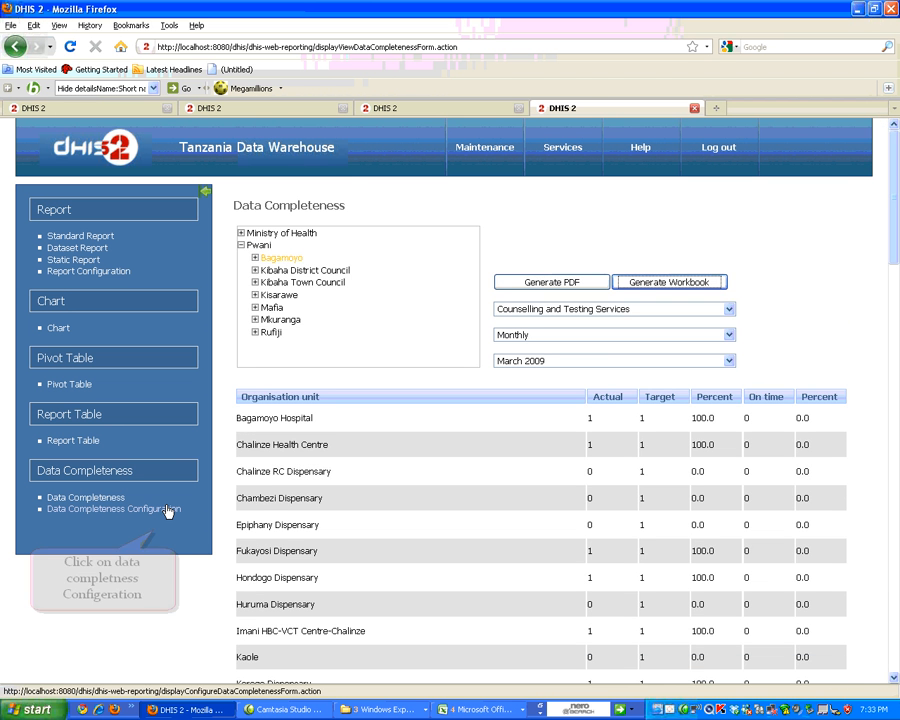
click(168, 510)
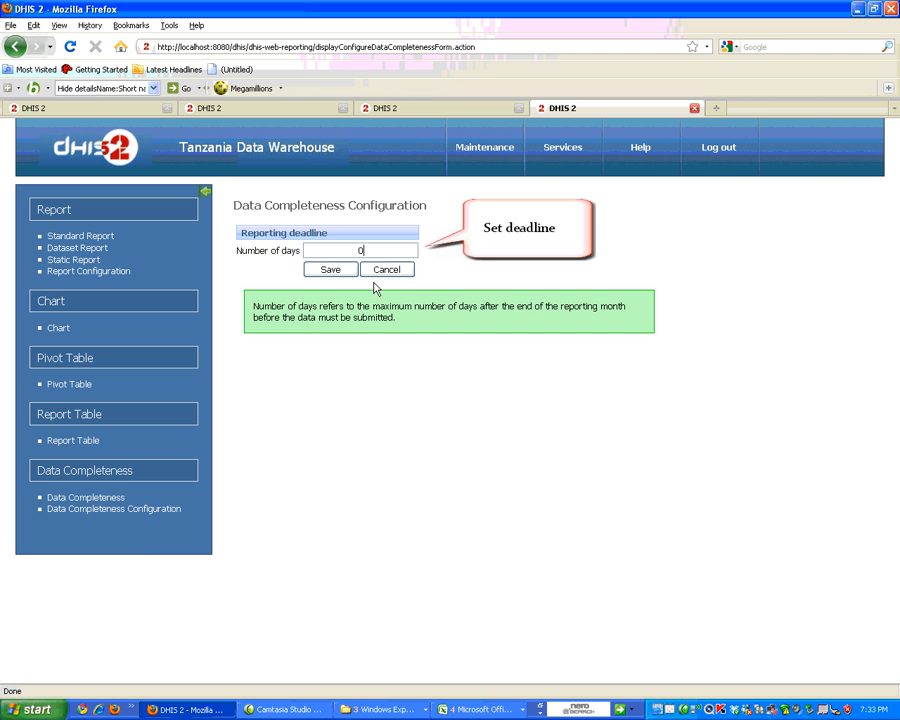
click(326, 271)
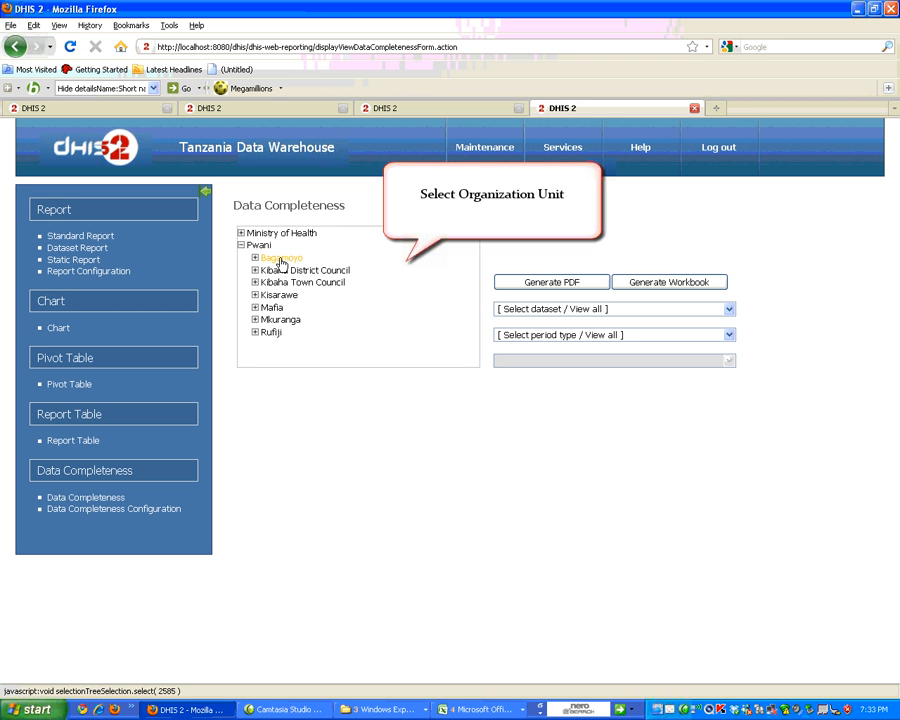
- Display and review the completeness report for Bagamoyo with the Counselling and Testing Services dataset, monthly period March 2009
click(282, 262)
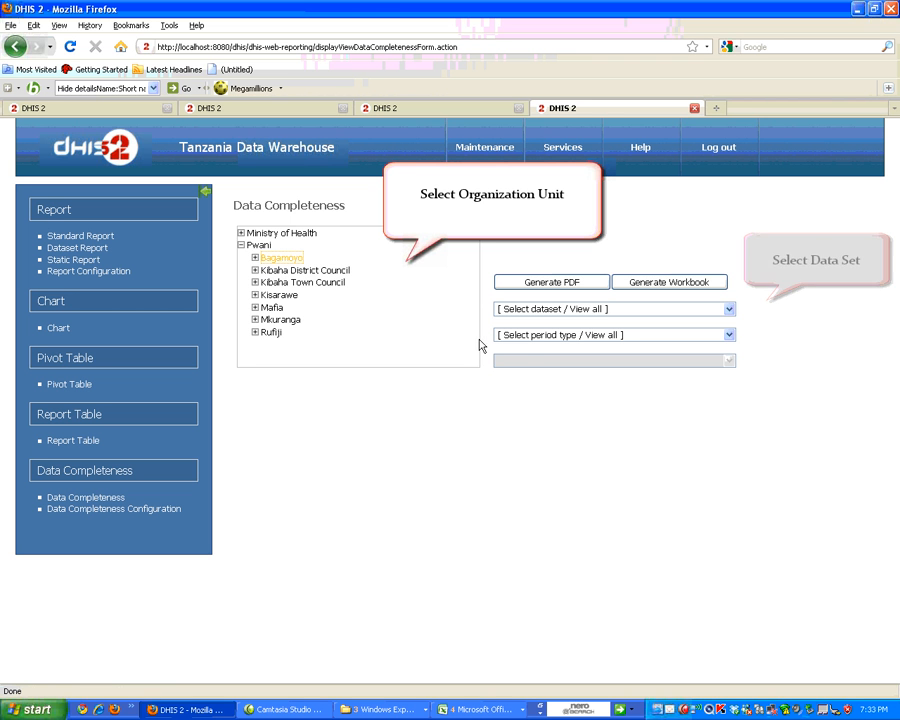
click(541, 310)
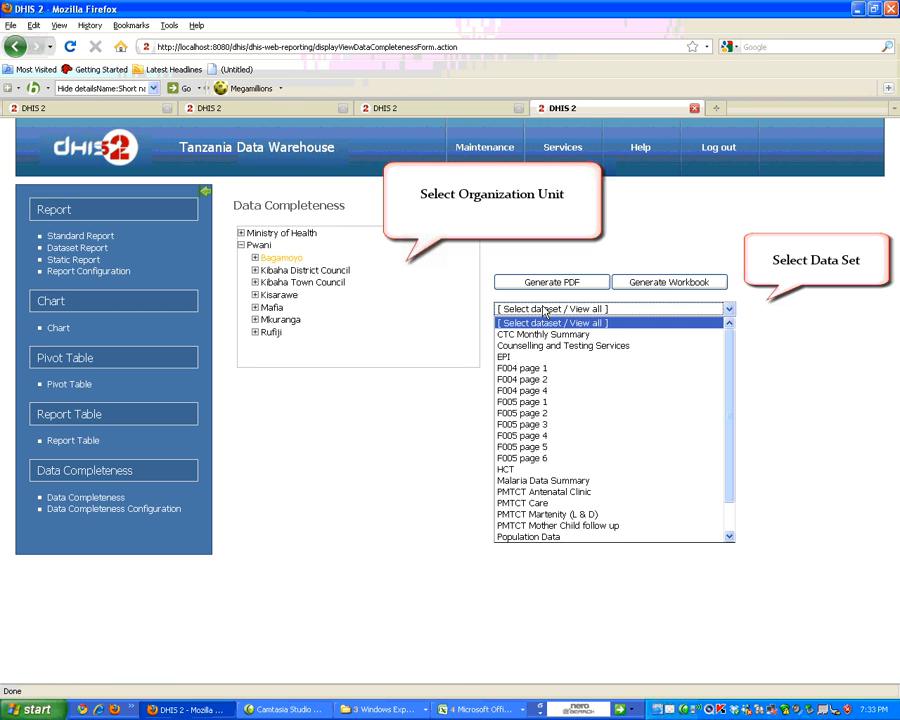
click(550, 346)
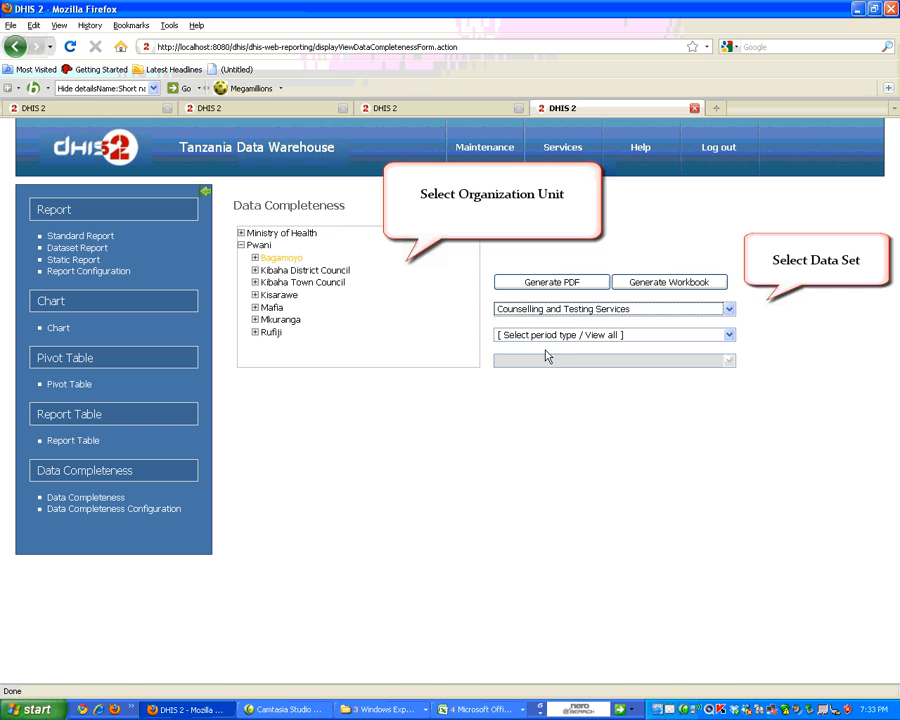
click(617, 338)
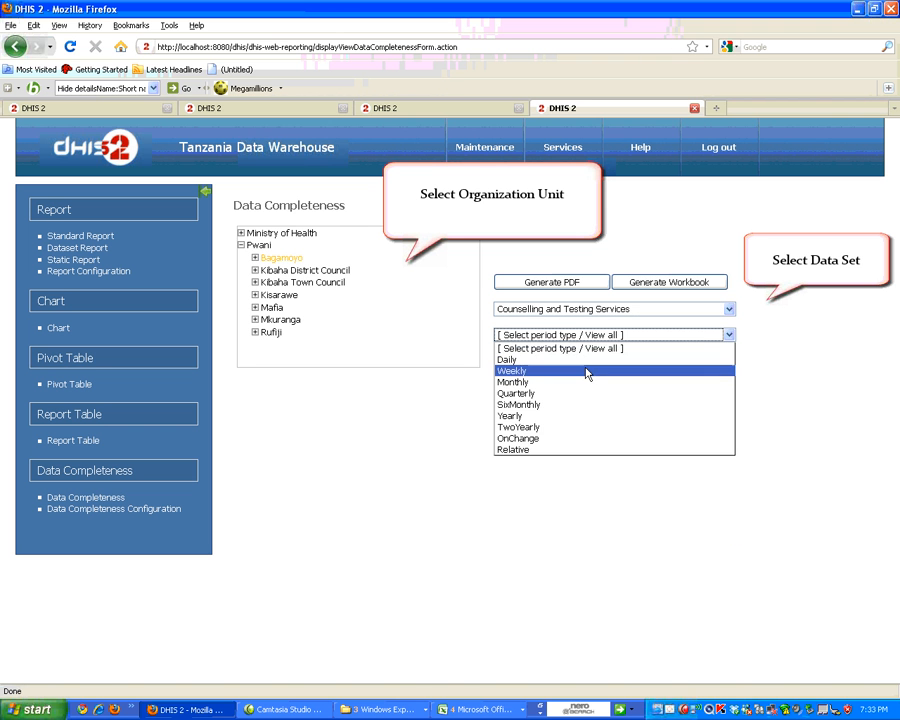
click(566, 385)
click(566, 362)
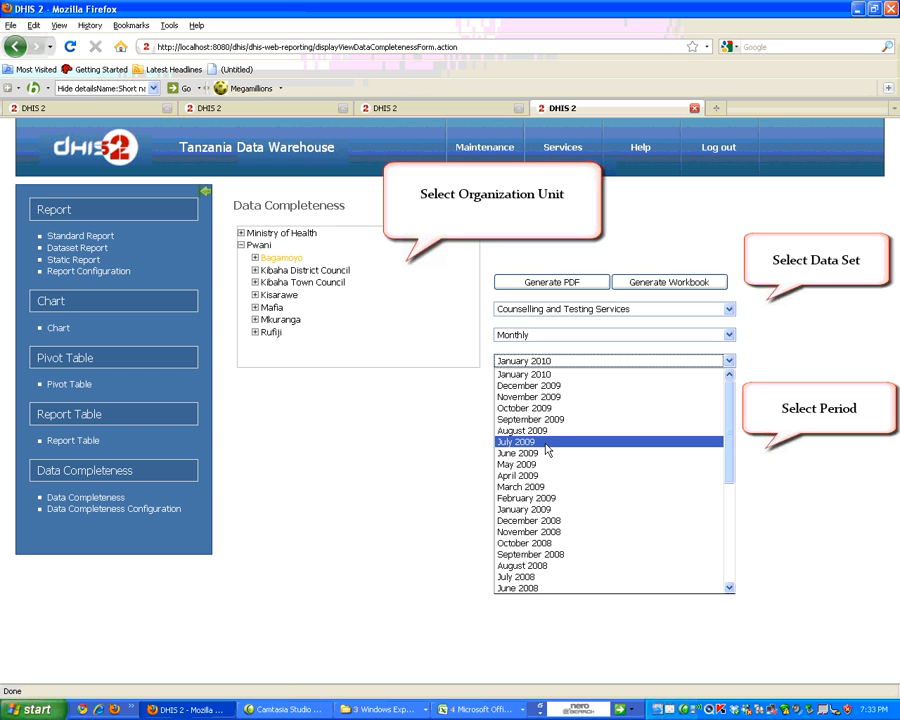
click(548, 487)
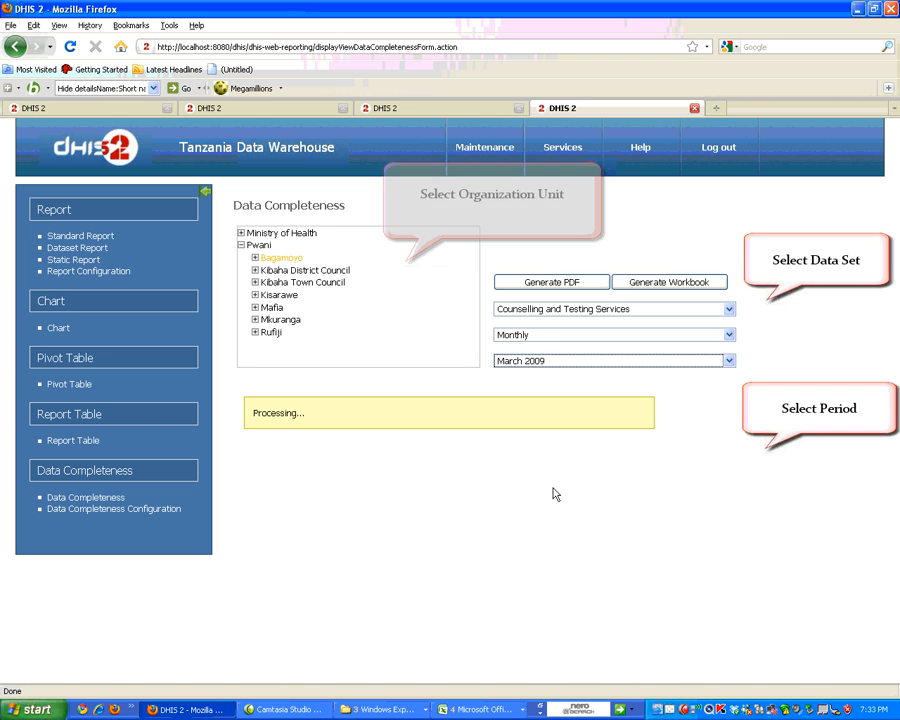
scroll(556, 494, down, 3)
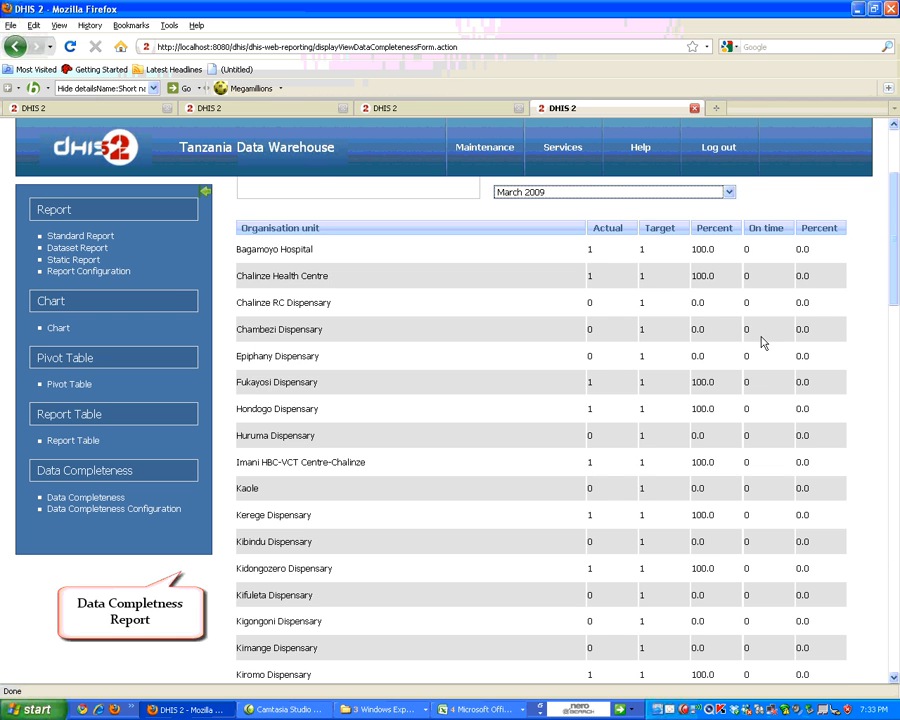
scroll(763, 412, down, 20)
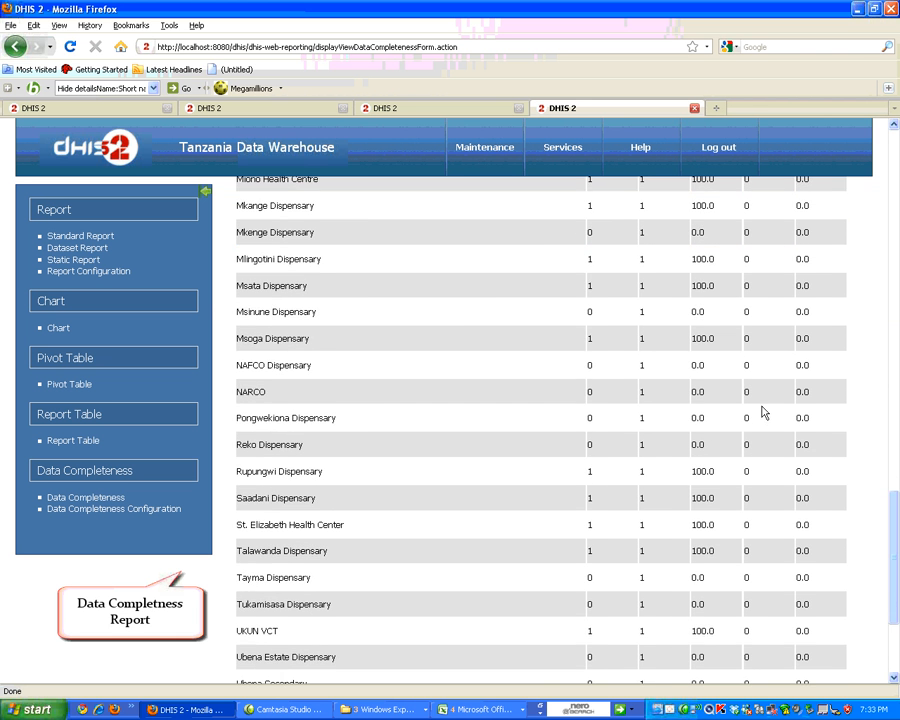
scroll(763, 412, down, 5)
scroll(762, 411, up, 10)
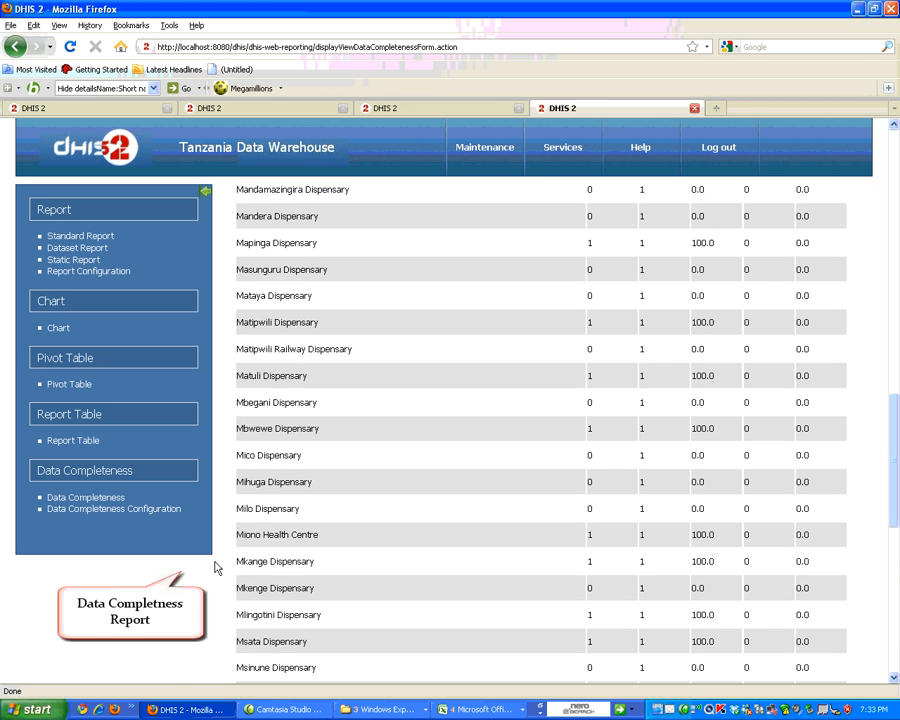